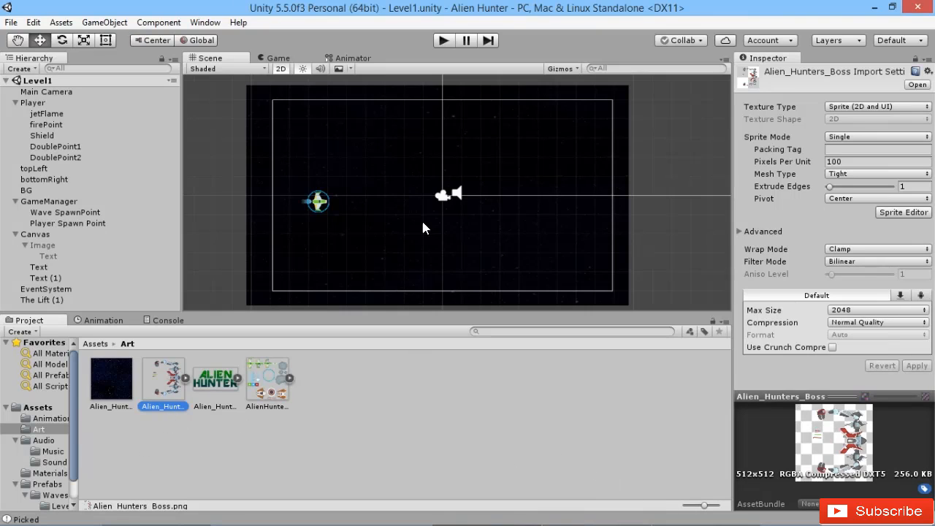
Step: Set the Alien_Hunters_Boss texture's Pixels Per Unit to 64 and its Sprite Mode to Multiple
click(835, 162)
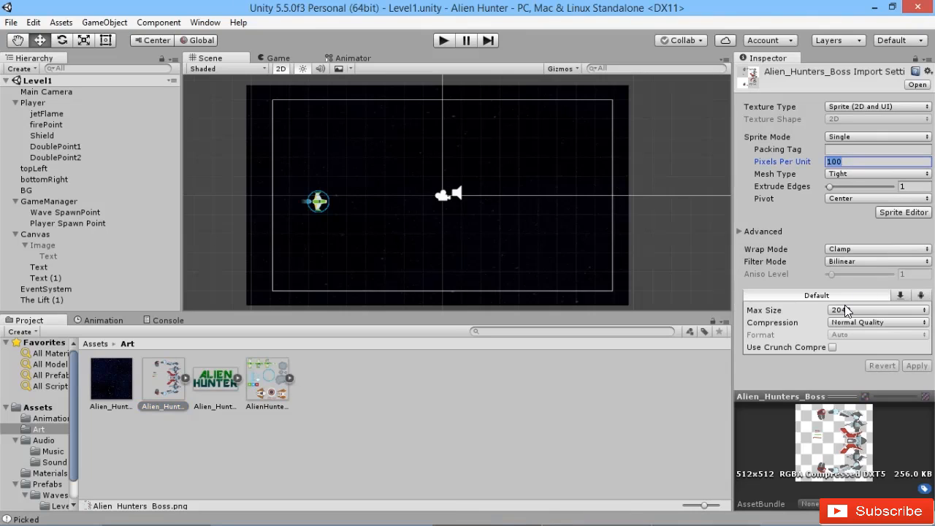
text(64)
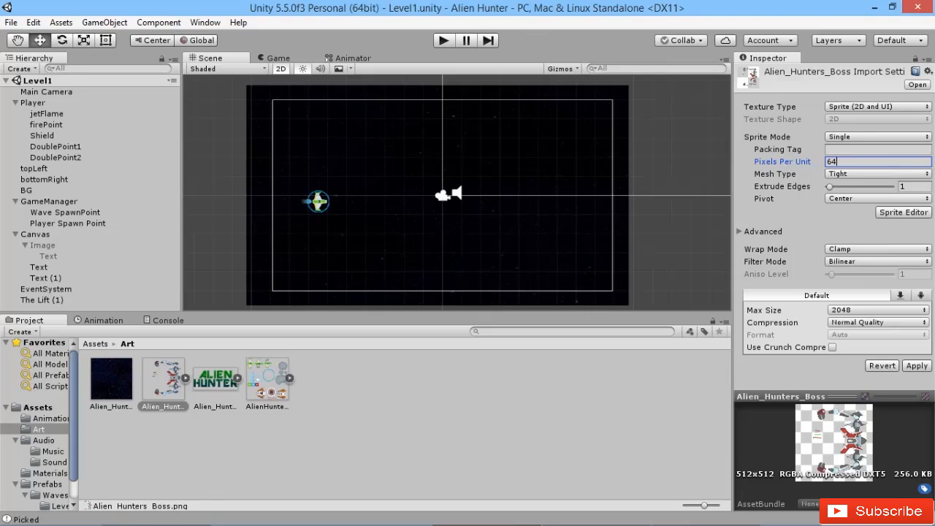
click(923, 138)
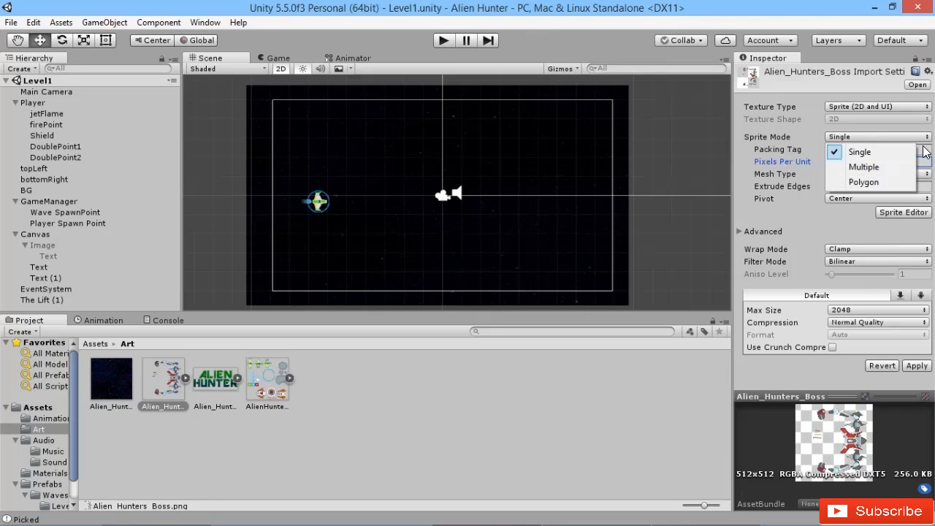
click(862, 166)
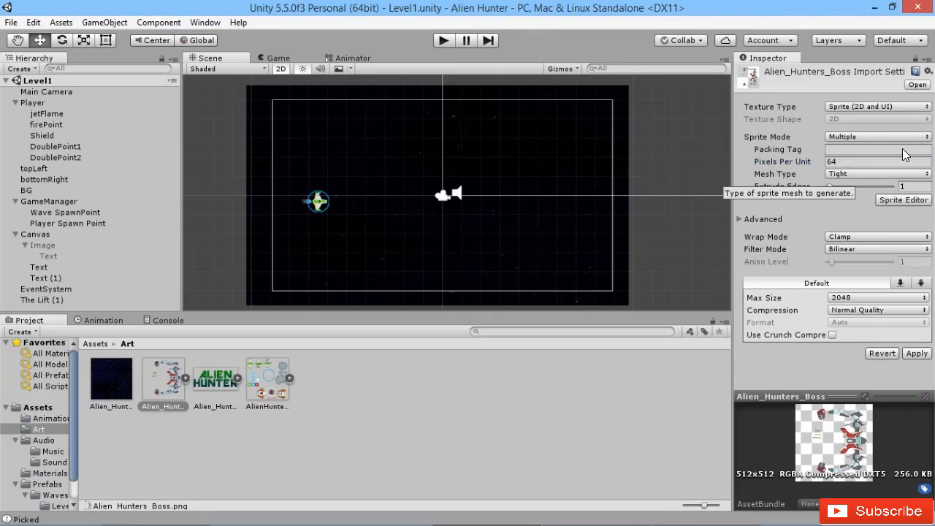
Step: Set the boss texture's Filter Mode to Point (no filter), Compression to None and Max Size to 512, and apply the import settings
click(903, 250)
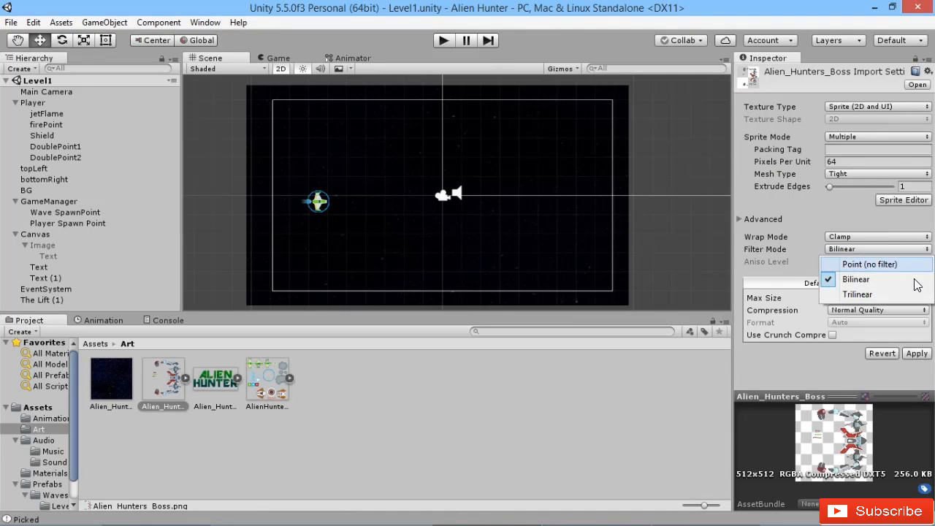
click(903, 265)
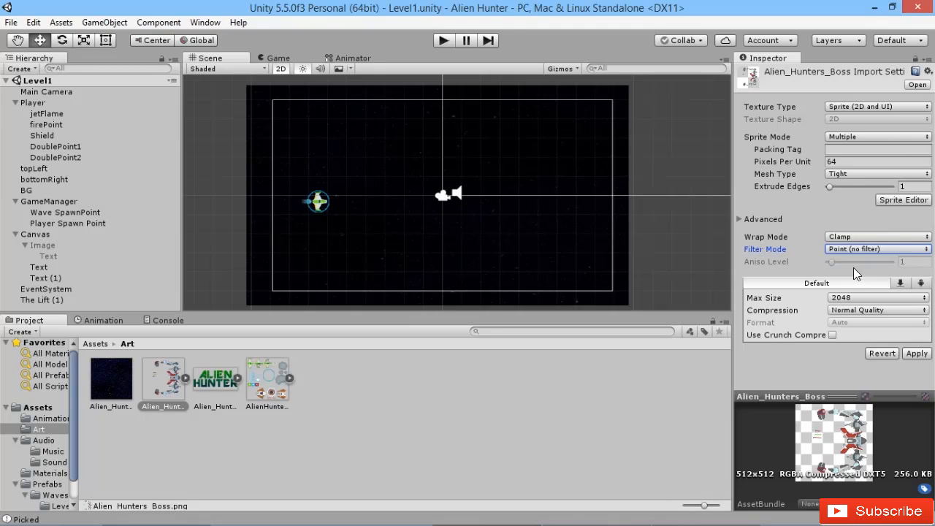
click(897, 310)
click(911, 325)
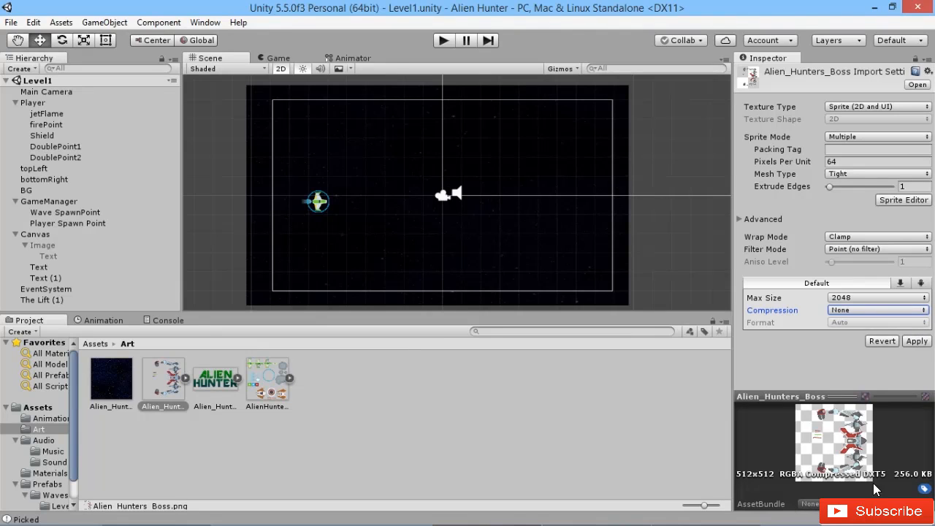
click(909, 299)
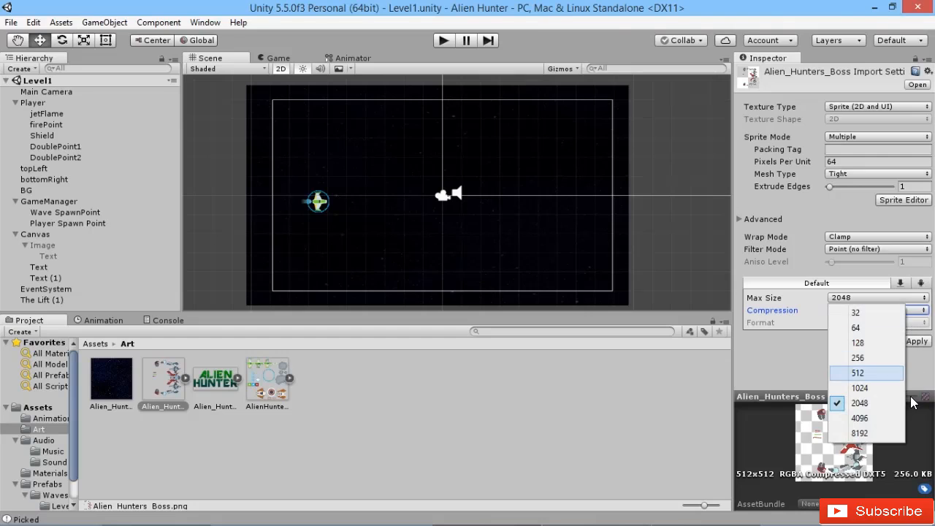
click(858, 373)
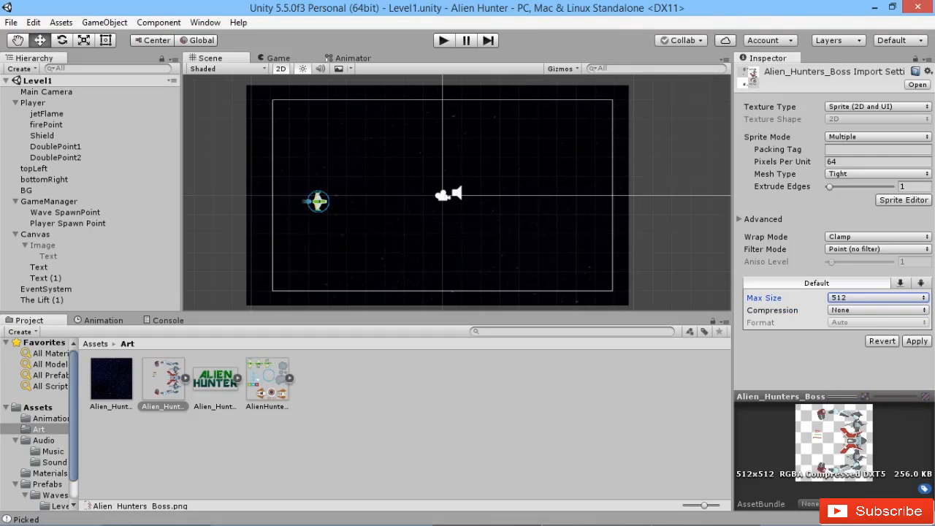
click(917, 342)
Step: Slice the boss sheet in the Sprite Editor with Automatic type, Center pivot and Delete Existing method, and apply the slices
click(904, 200)
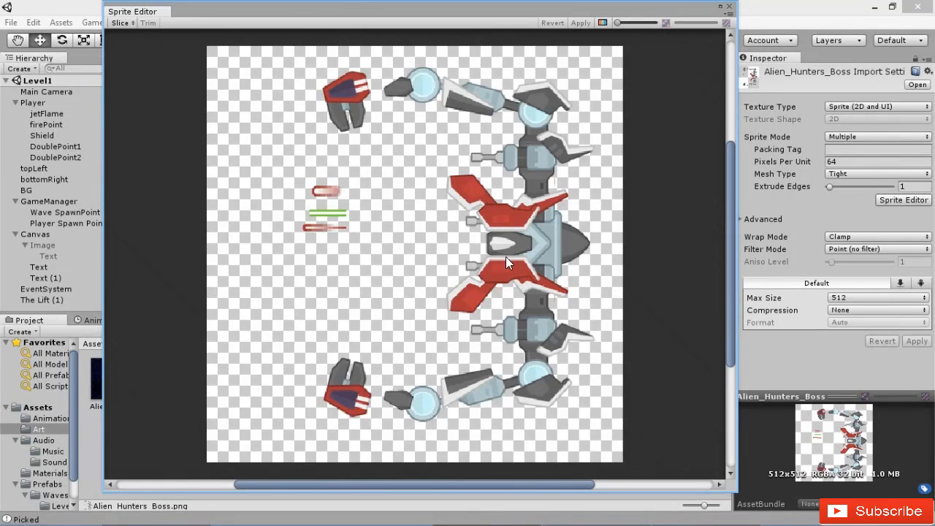
click(120, 22)
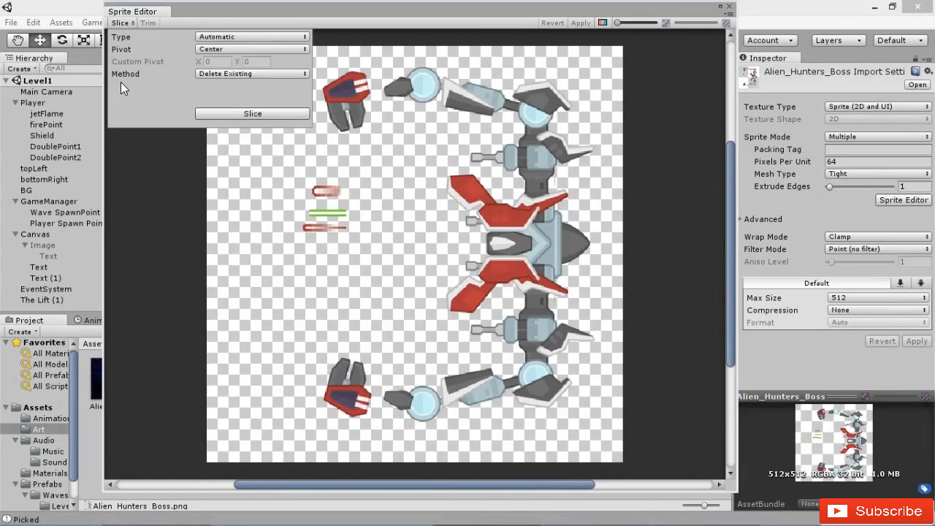
click(256, 118)
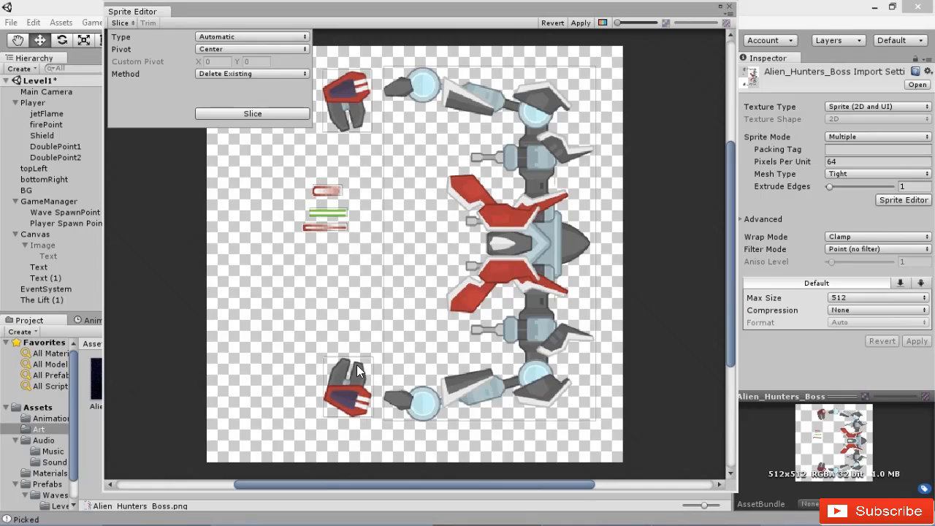
click(286, 222)
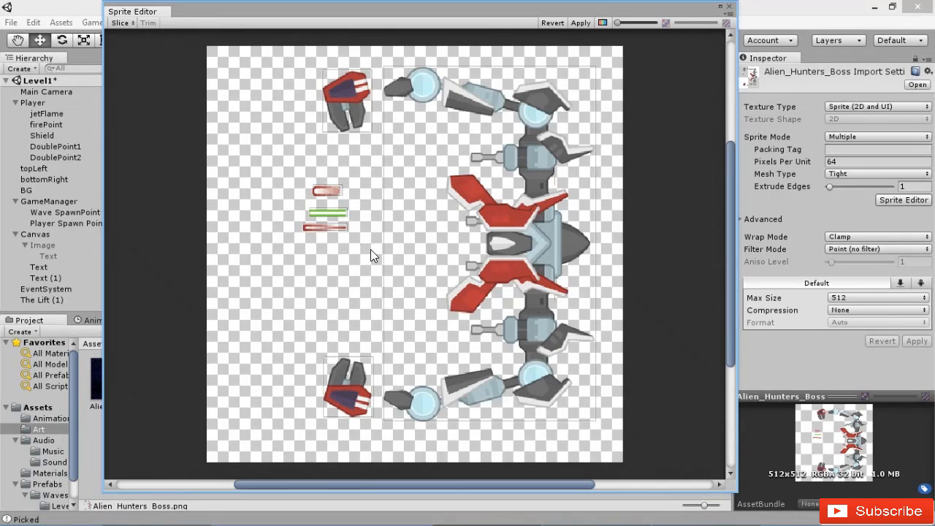
click(581, 23)
click(729, 7)
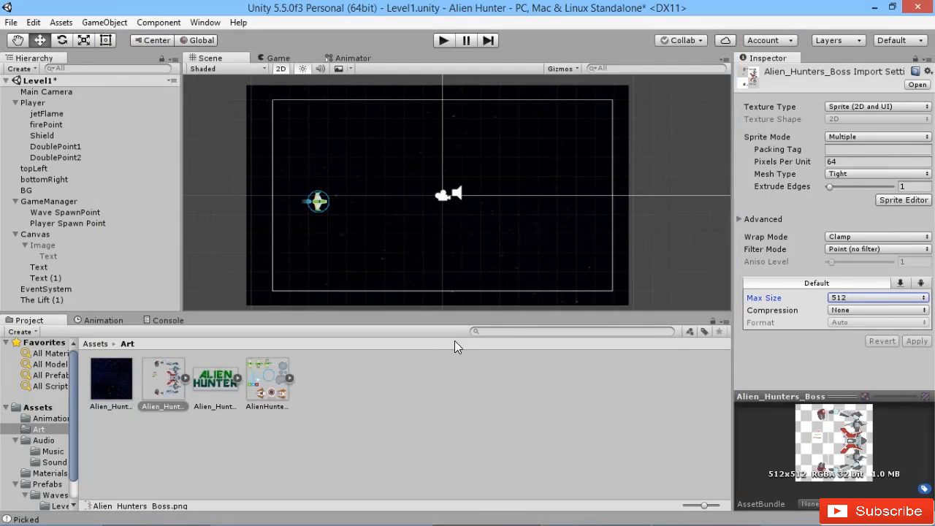
Step: Expand the boss sheet to show its sliced sprites, and collapse Player, GameManager and Canvas in the Hierarchy
click(185, 378)
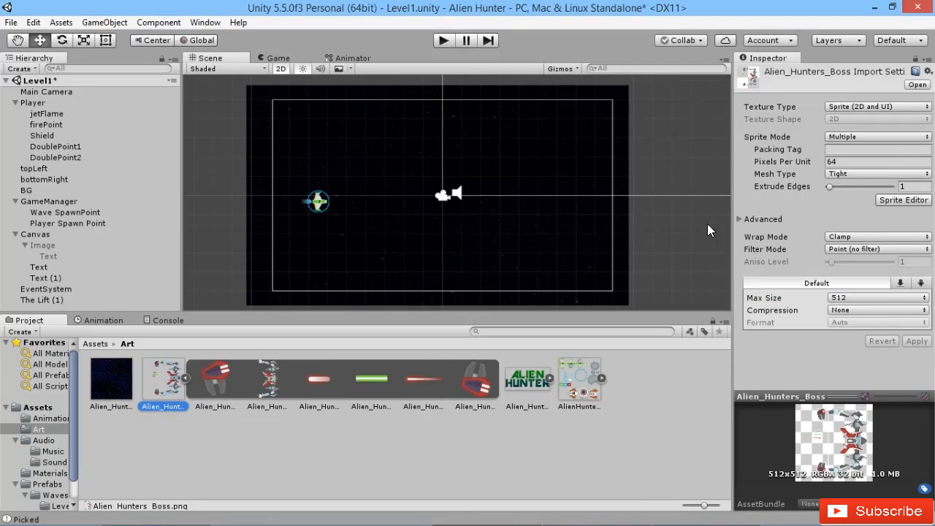
click(14, 103)
click(16, 147)
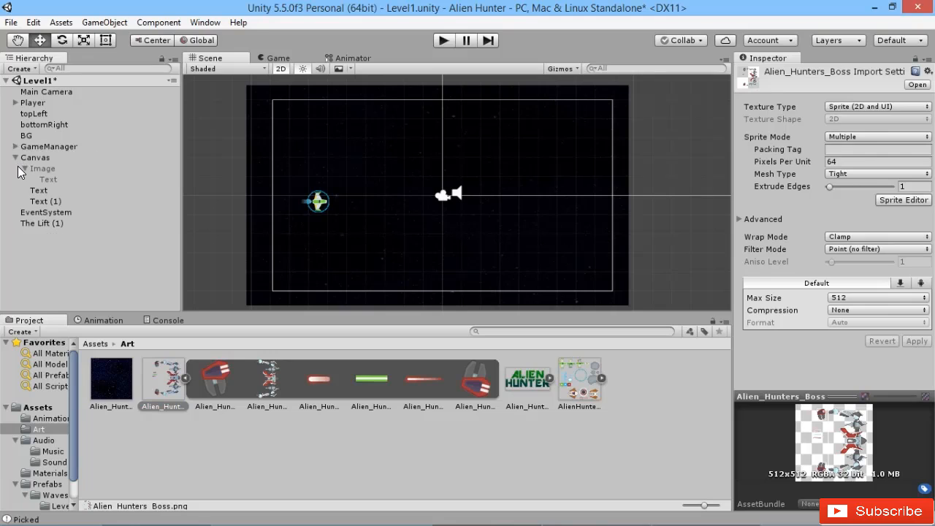
click(16, 158)
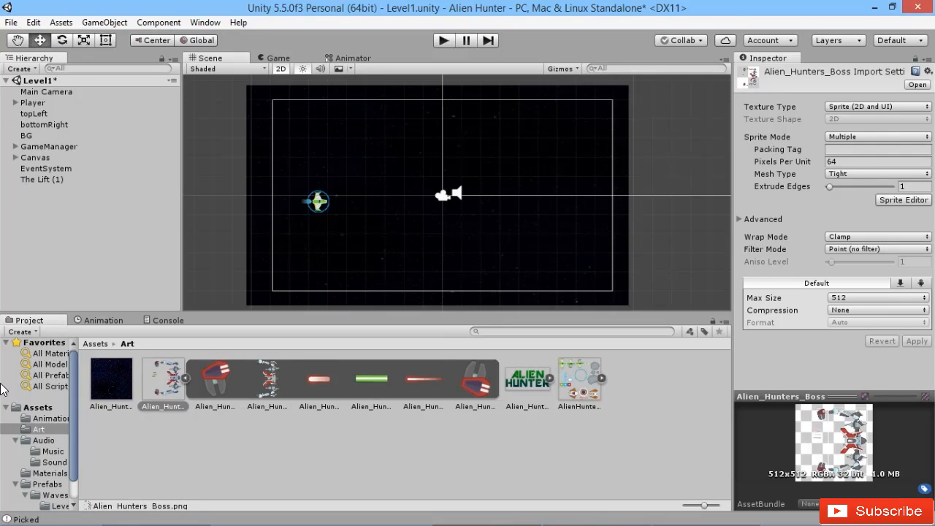
Step: Place the boss body near the scene's right edge at about X 6.6, Y -0.07, with both claws and the green laser to its left
drag(268, 379, 606, 211)
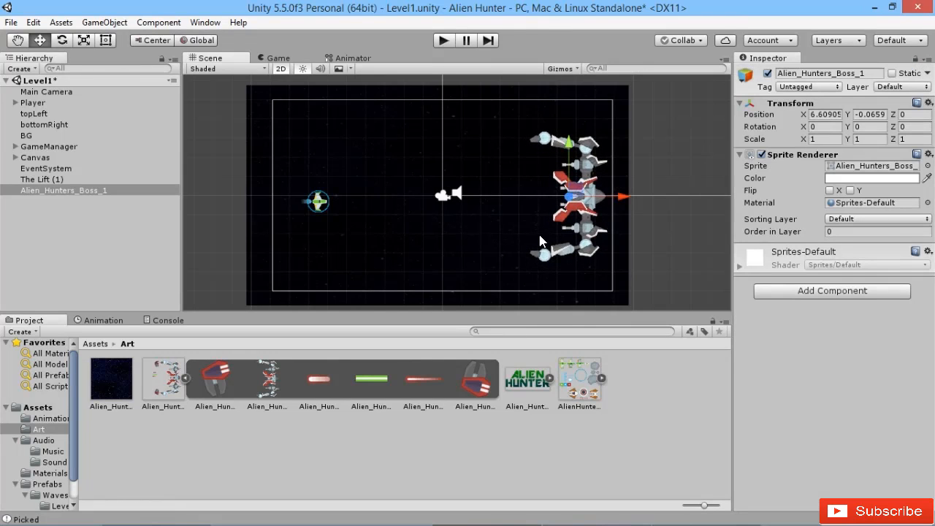
drag(215, 380, 539, 157)
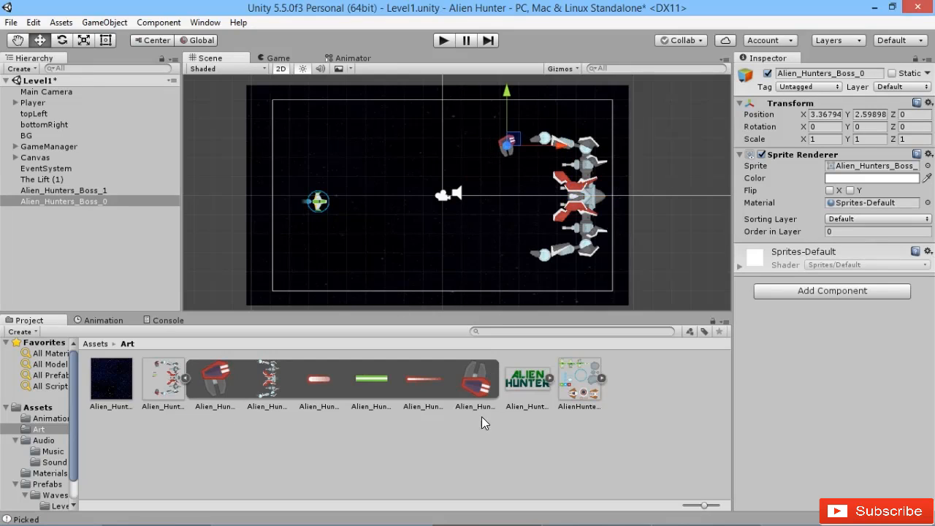
drag(479, 395, 540, 263)
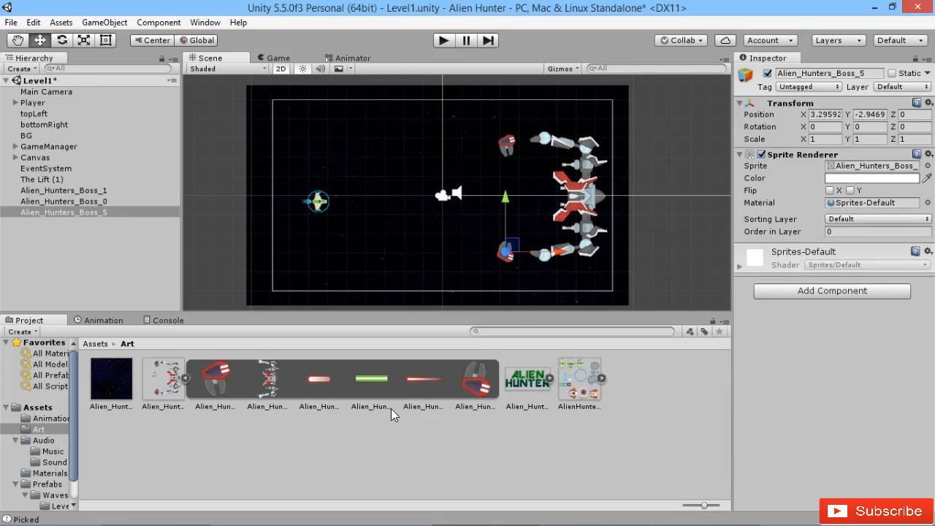
drag(393, 405, 518, 218)
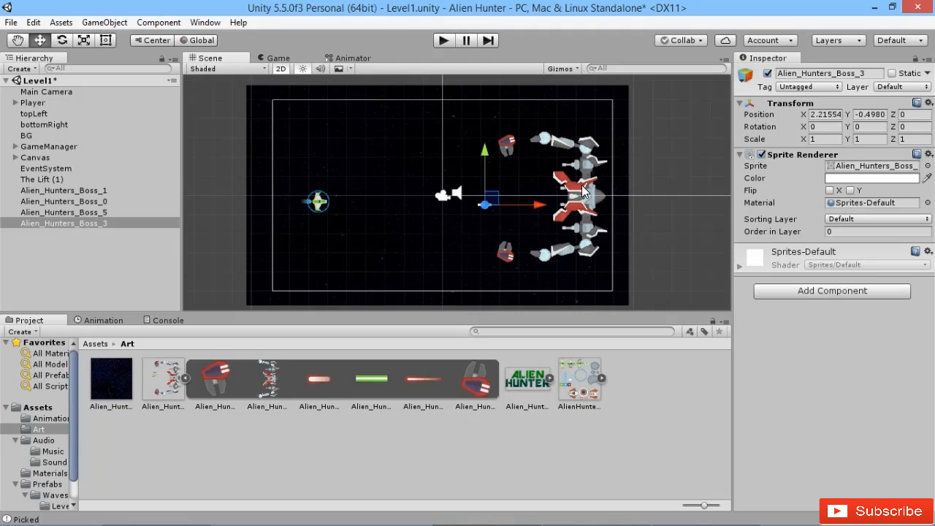
Step: Make the two claws, Alien_Hunters_Boss_0 and Alien_Hunters_Boss_5, children of the boss body Alien_Hunters_Boss_1
scroll(468, 195, up, 5)
middle_drag(638, 174, 461, 205)
click(81, 272)
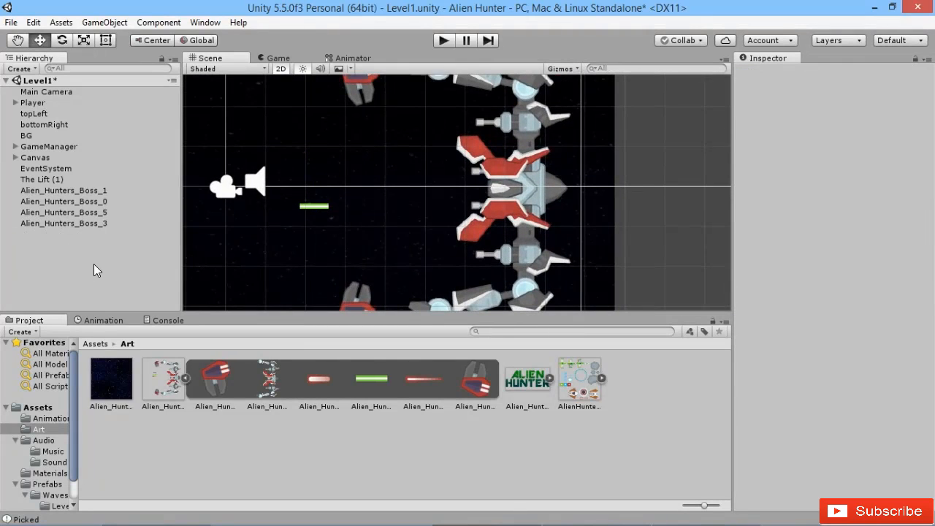
scroll(352, 217, down, 3)
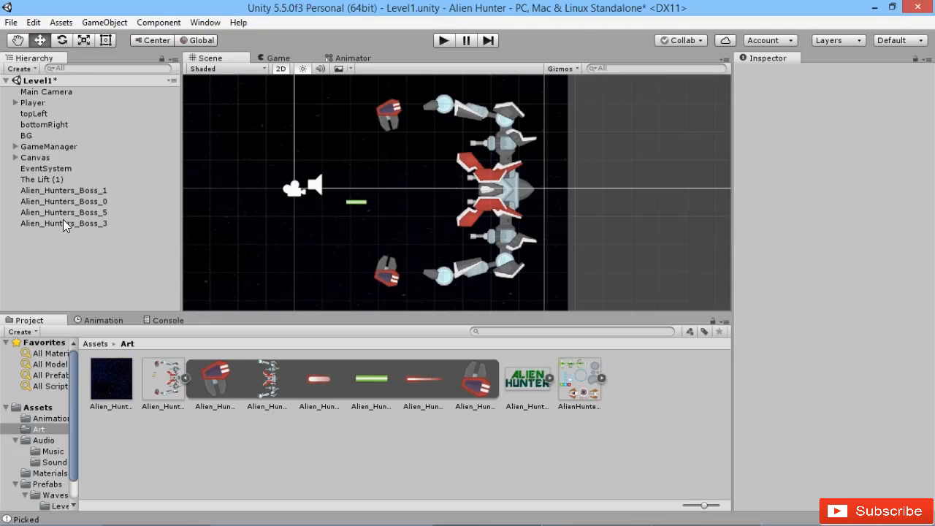
click(81, 191)
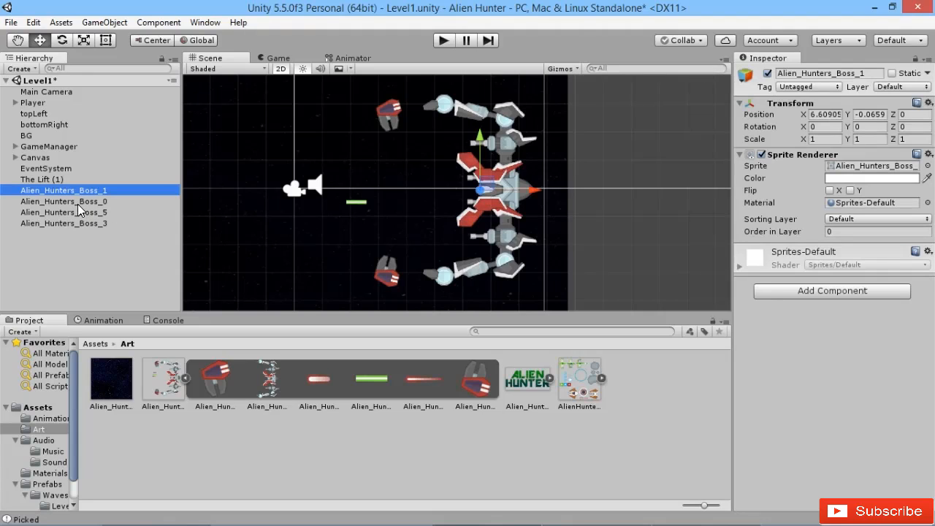
click(87, 200)
click(84, 214)
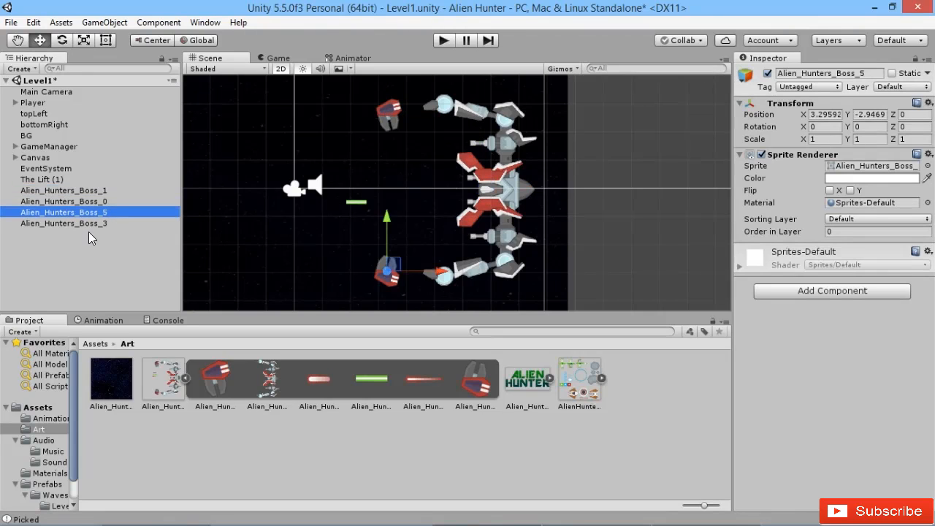
mouse_move(90, 203)
mouse_down()
mouse_move(92, 190)
mouse_move(89, 213)
mouse_move(93, 193)
mouse_move(94, 201)
mouse_up()
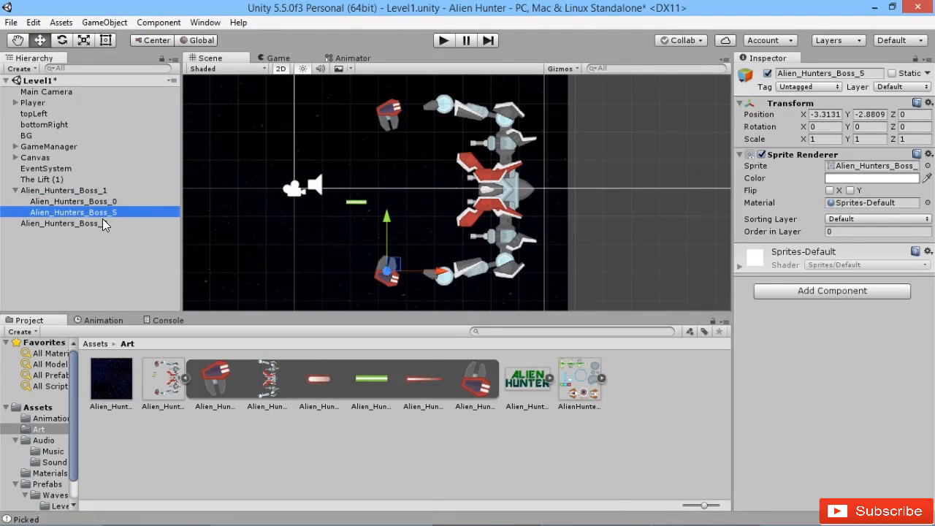
Step: Nudge the green laser Alien_Hunters_Boss_3 to about X 1.99, Y -0.4
click(101, 224)
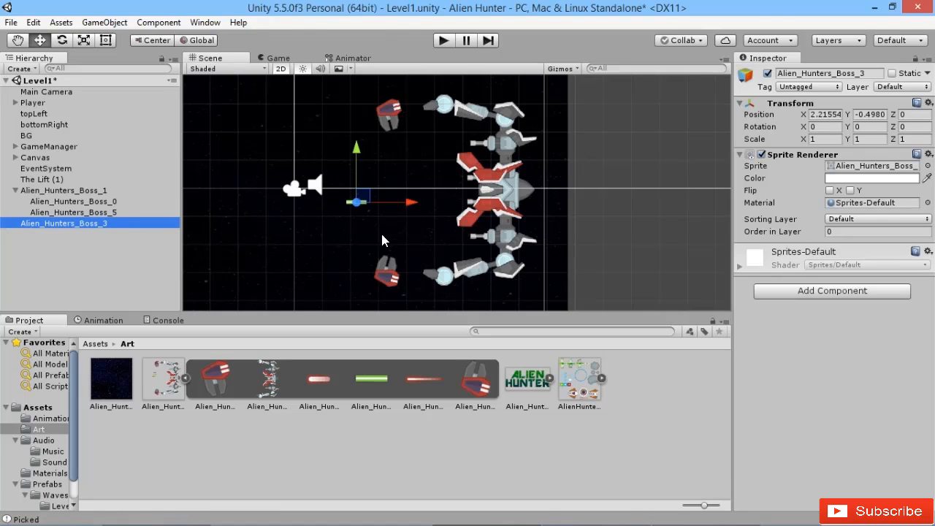
drag(389, 214, 382, 212)
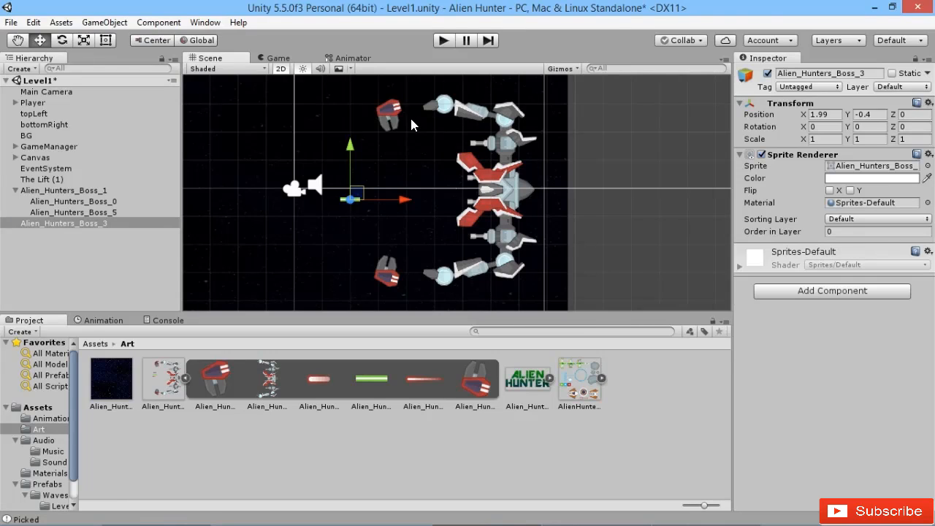
Step: Move the claws onto the ends of the boss's arms, the lower to about X -2.04, Y -2.68 and the upper to about X -2.06, Y 2.69
click(388, 272)
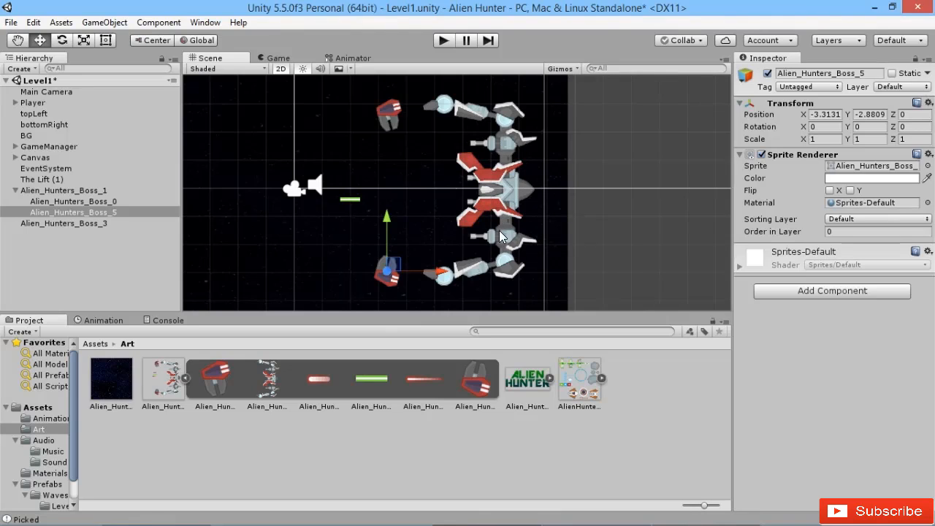
drag(419, 279, 455, 279)
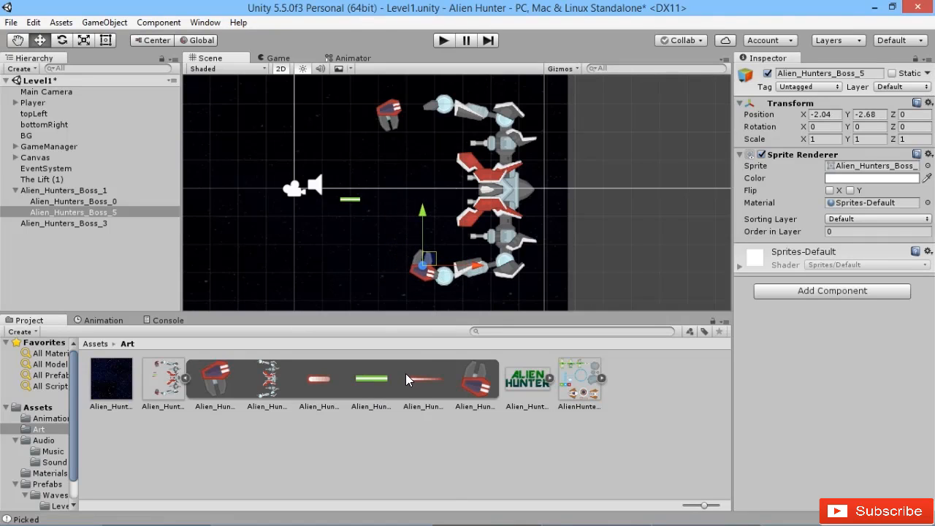
click(73, 201)
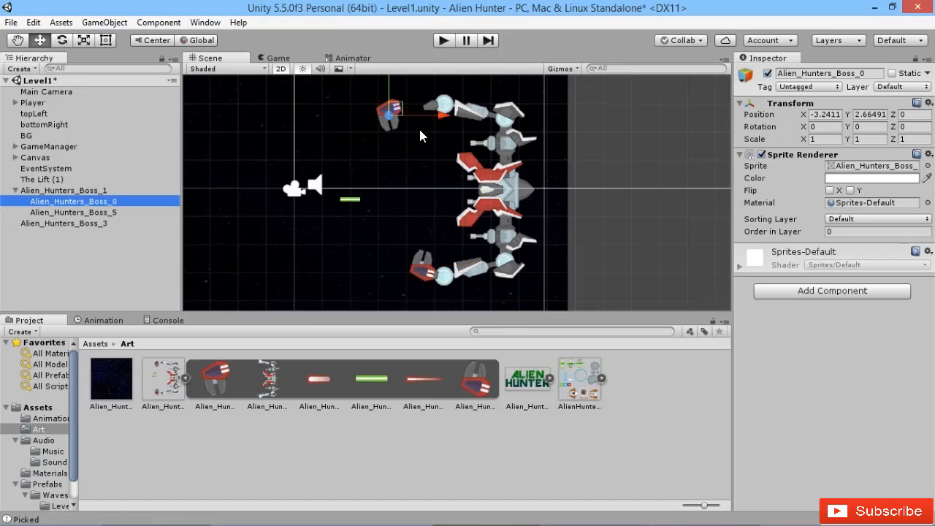
drag(420, 113, 458, 116)
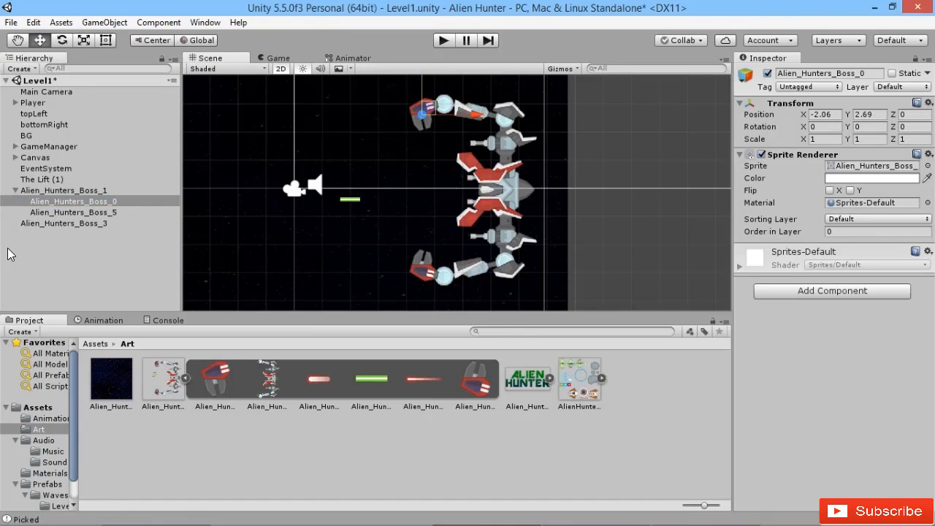
Step: Move the green laser Alien_Hunters_Boss_3 between the claws, rotate it to about Z -74.87 and stretch its X scale to about 7.17
click(51, 223)
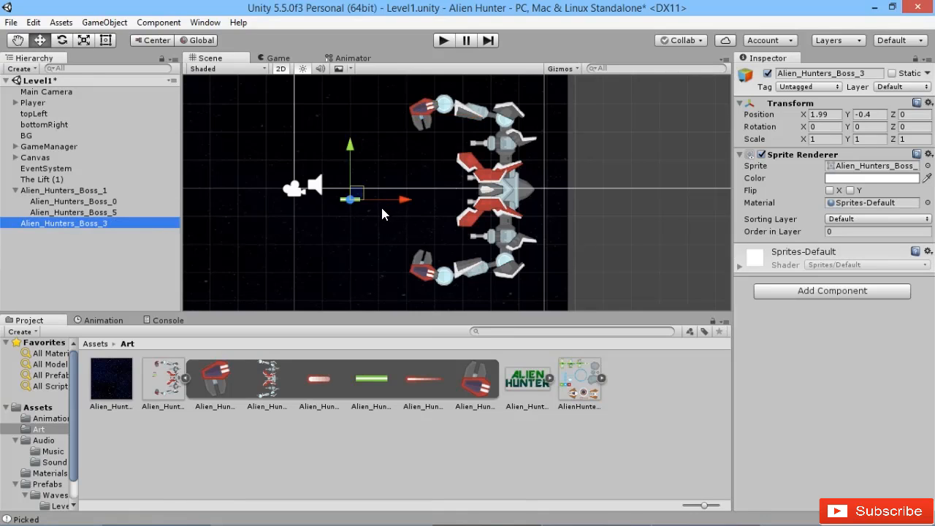
drag(382, 213, 463, 172)
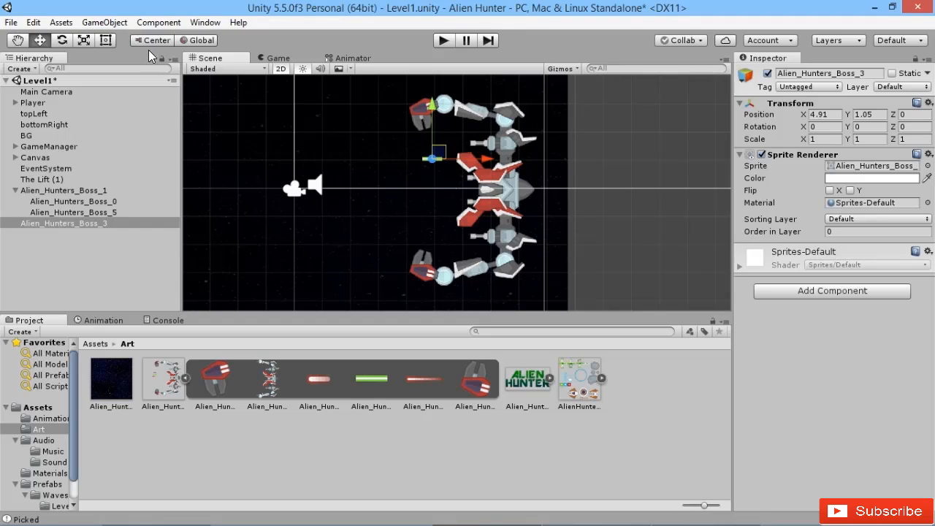
click(62, 40)
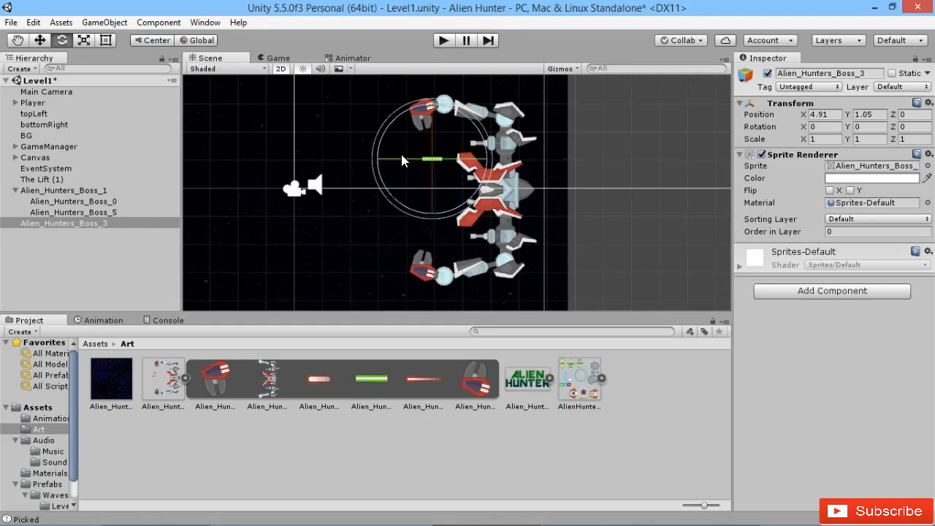
mouse_move(404, 155)
mouse_down()
mouse_move(503, 100)
mouse_move(587, 130)
mouse_move(499, 17)
mouse_move(500, 30)
mouse_up()
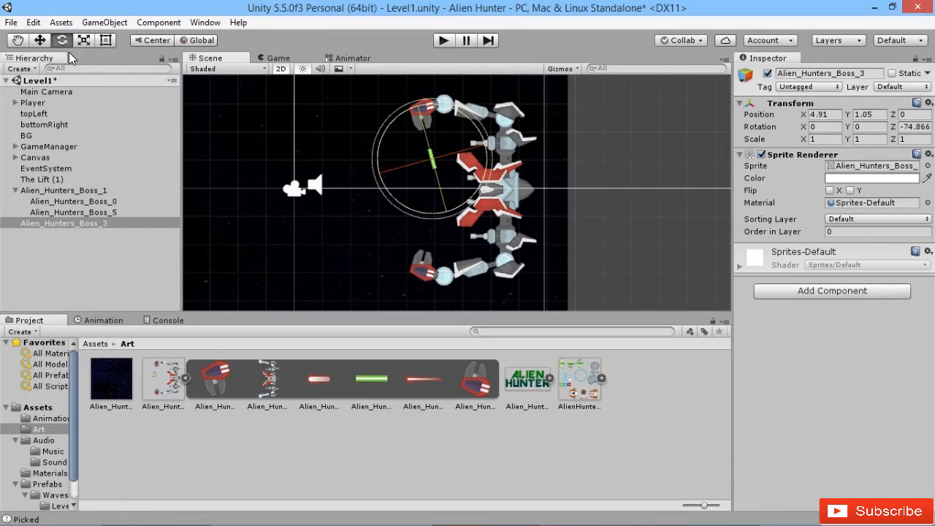
key(r)
drag(446, 211, 614, 523)
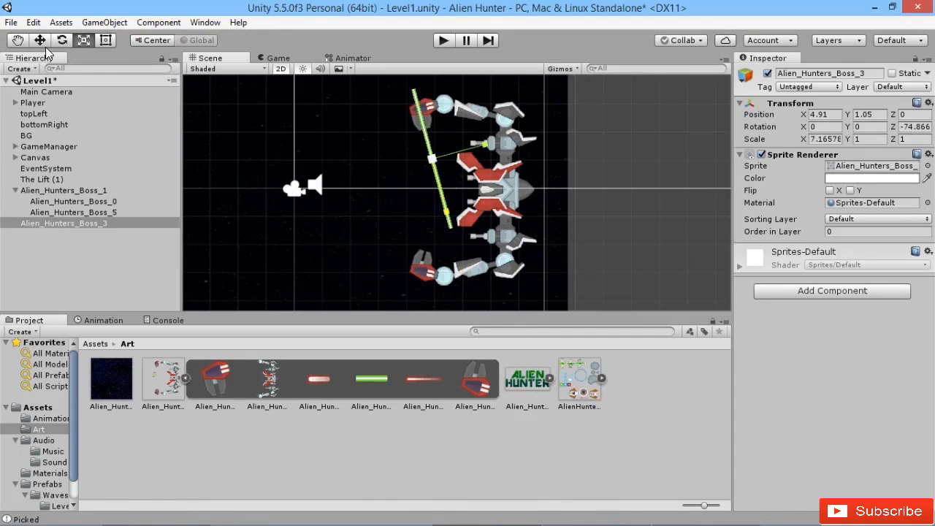
Step: Position the stretched laser from the upper claw's tip to the lower arm, at about X 5.26, Y -0.16
click(40, 40)
drag(467, 183, 484, 217)
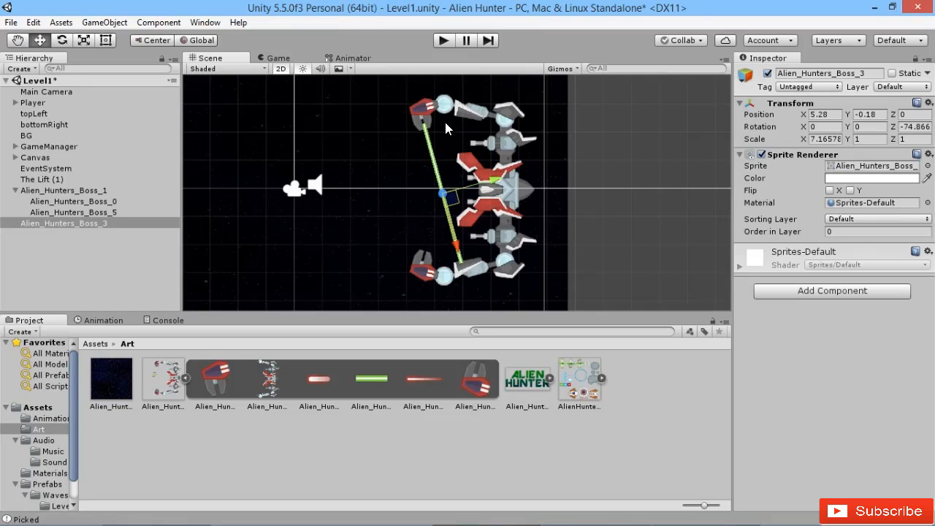
scroll(526, 304, up, 4)
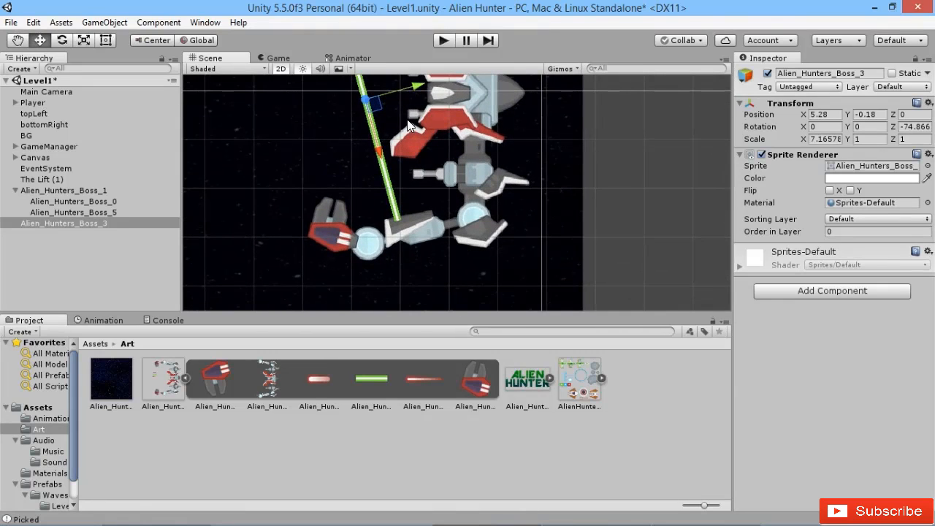
scroll(411, 125, down, 4)
middle_drag(415, 136, 412, 215)
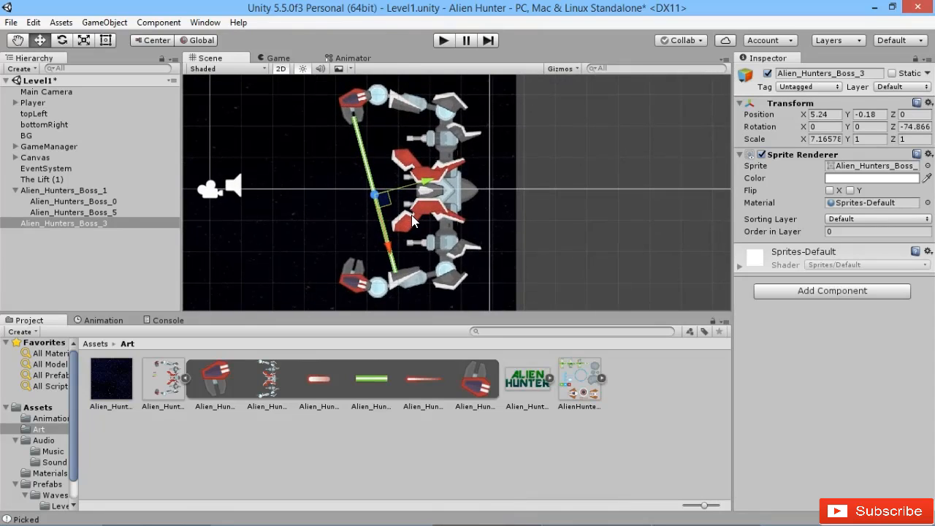
key(ctrl+z)
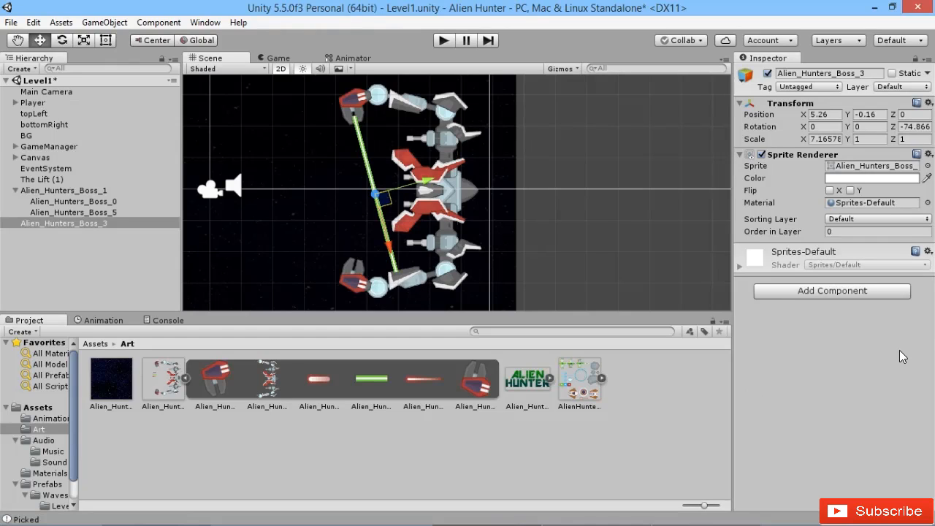
Step: Add a Box Collider 2D component to the green laser
click(832, 290)
text(b)
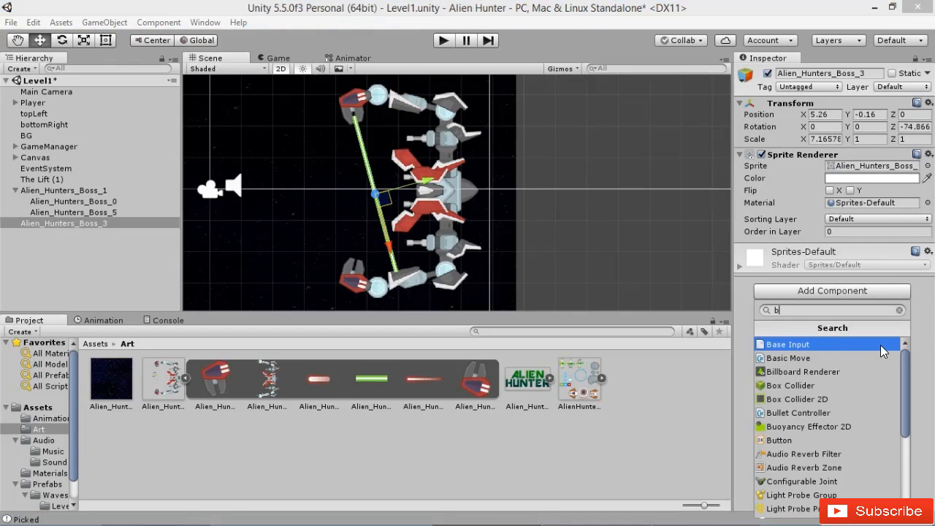
text(oxc)
click(885, 359)
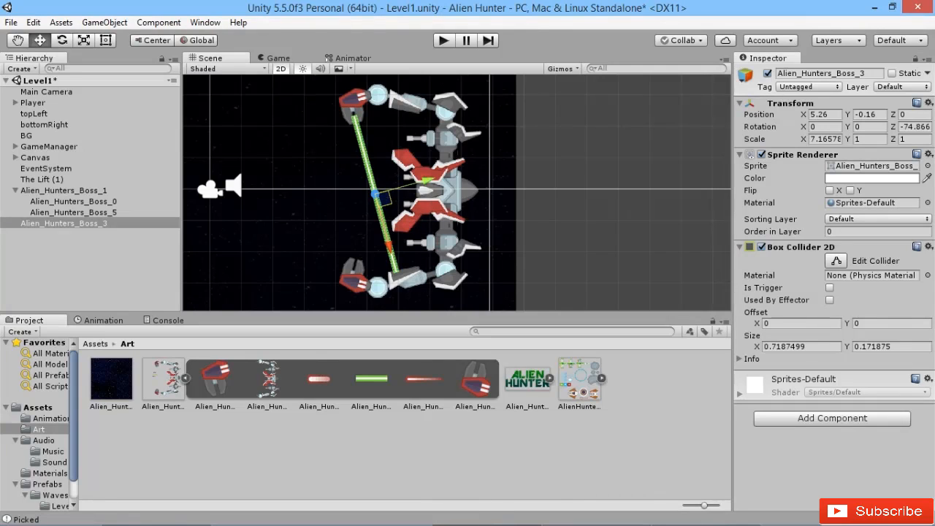
click(915, 128)
click(904, 127)
key(BackSpace)
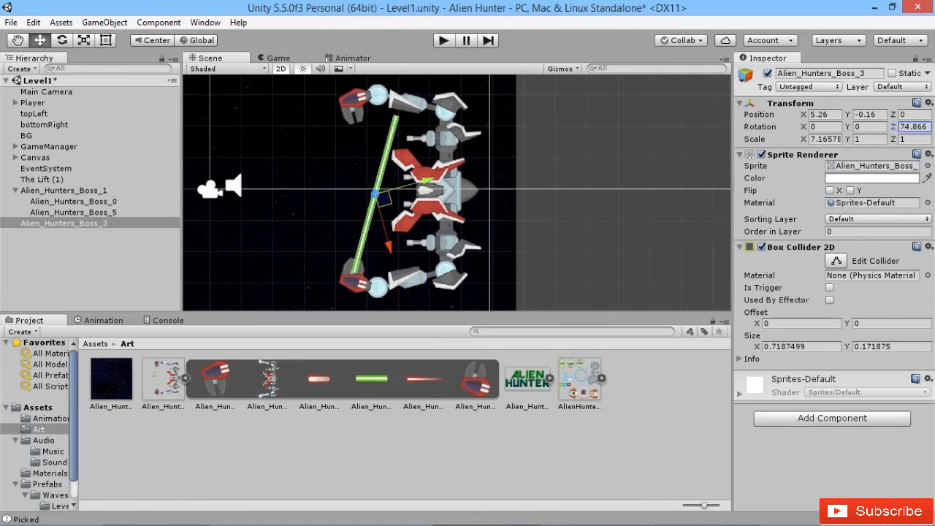
text(-)
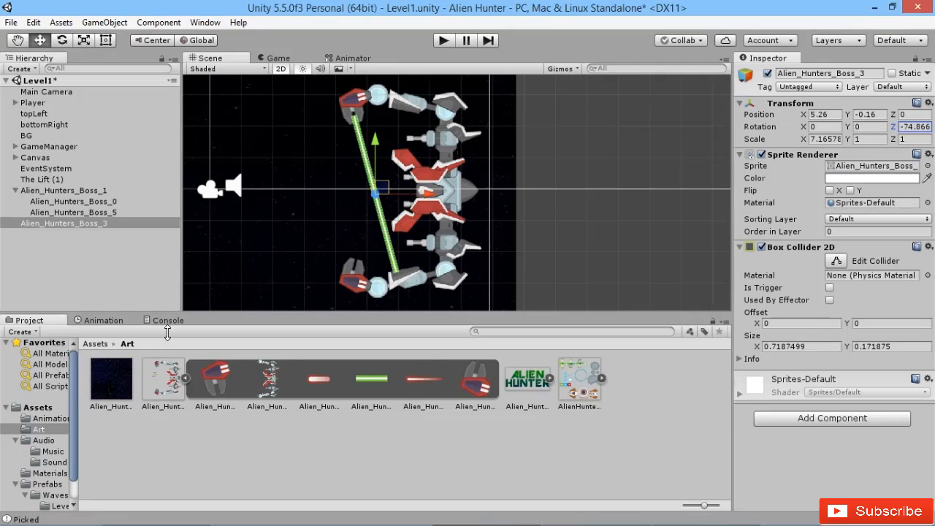
Step: Duplicate the laser Alien_Hunters_Boss_3 and set the copy's Z rotation to 74.866 so the two beams cross
click(63, 223)
key(ctrl+d)
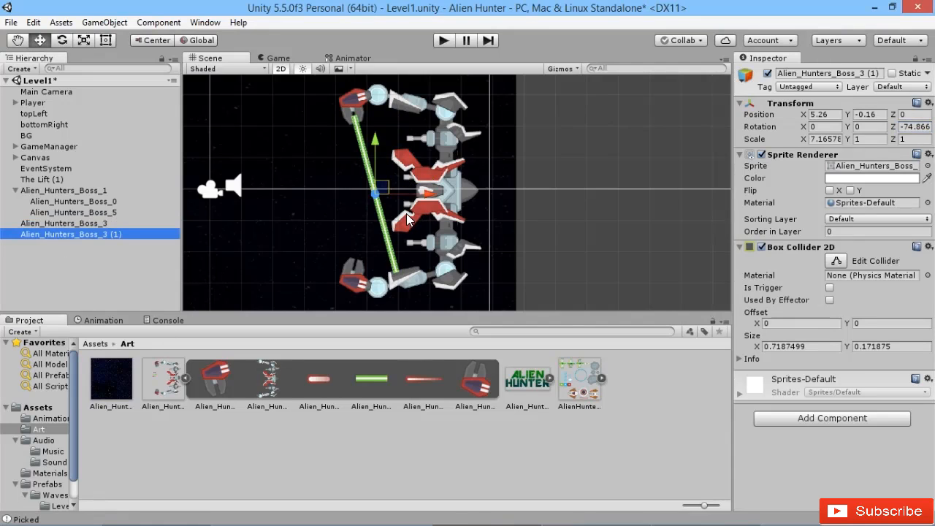
click(913, 126)
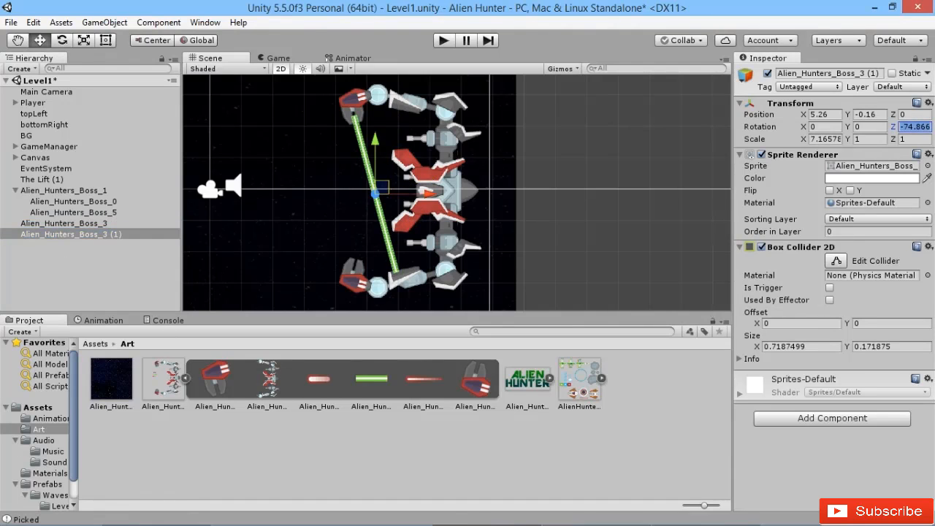
click(902, 128)
key(Delete)
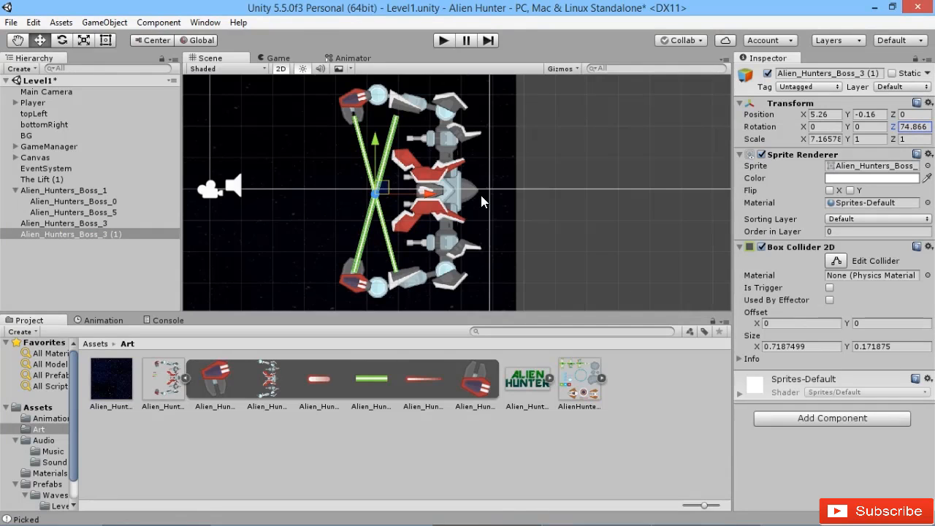
Step: Align the duplicate laser with the lower claw at about X 5.29, Y 0.08 and check the boss in the Game view
drag(429, 194, 457, 206)
drag(397, 147, 398, 139)
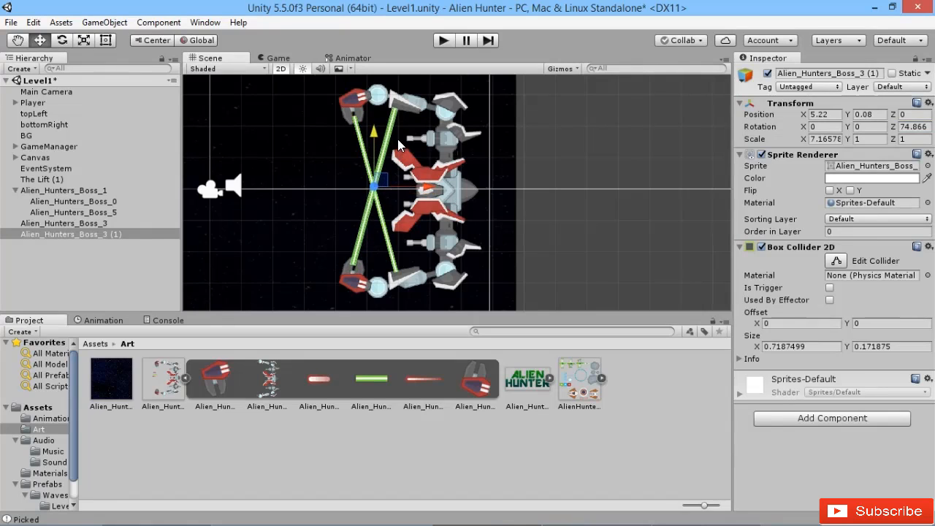
drag(456, 197, 459, 197)
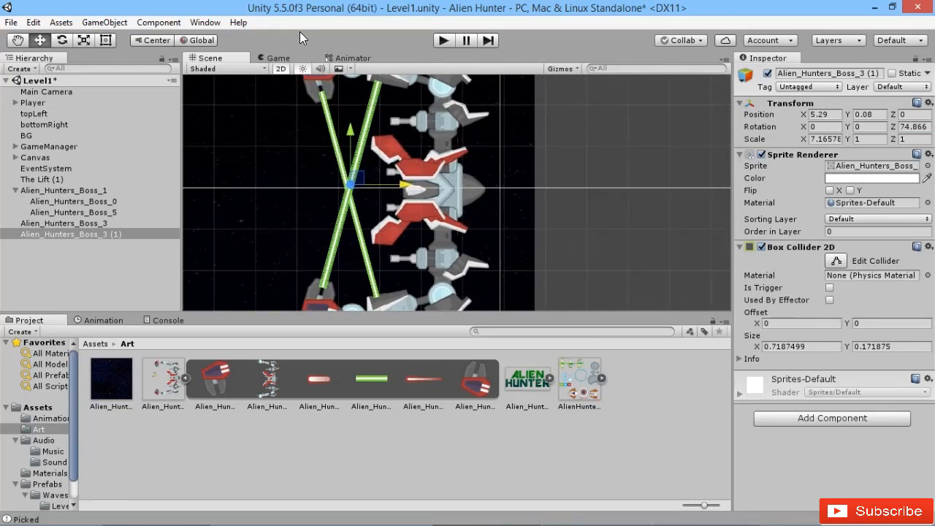
click(299, 58)
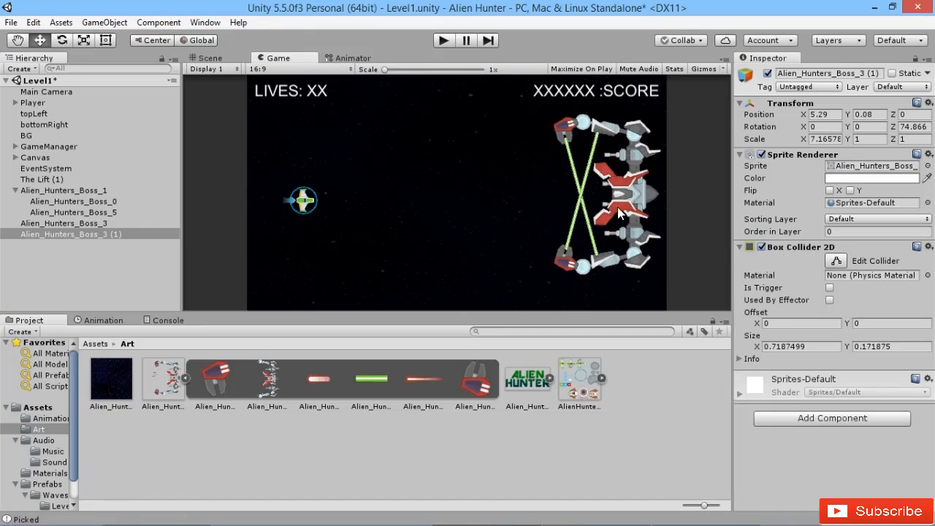
click(232, 60)
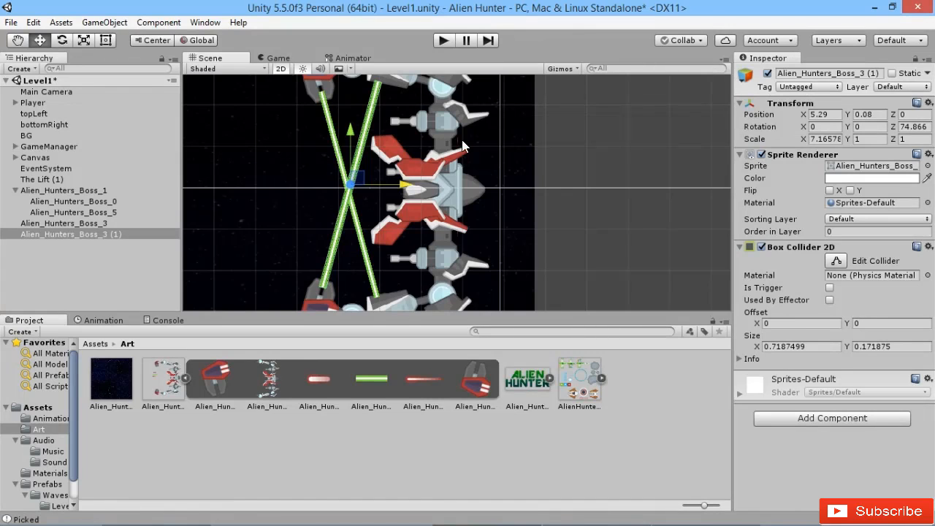
Step: Make Alien_Hunters_Boss_3 a child of the claw Alien_Hunters_Boss_0, and Alien_Hunters_Boss_3 (1) a child of the claw Alien_Hunters_Boss_5
scroll(391, 217, down, 3)
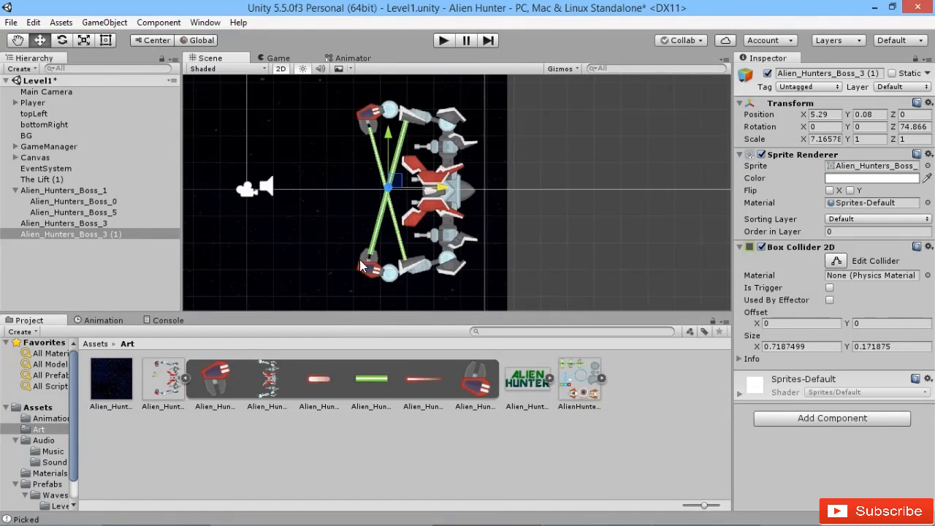
click(110, 212)
click(105, 235)
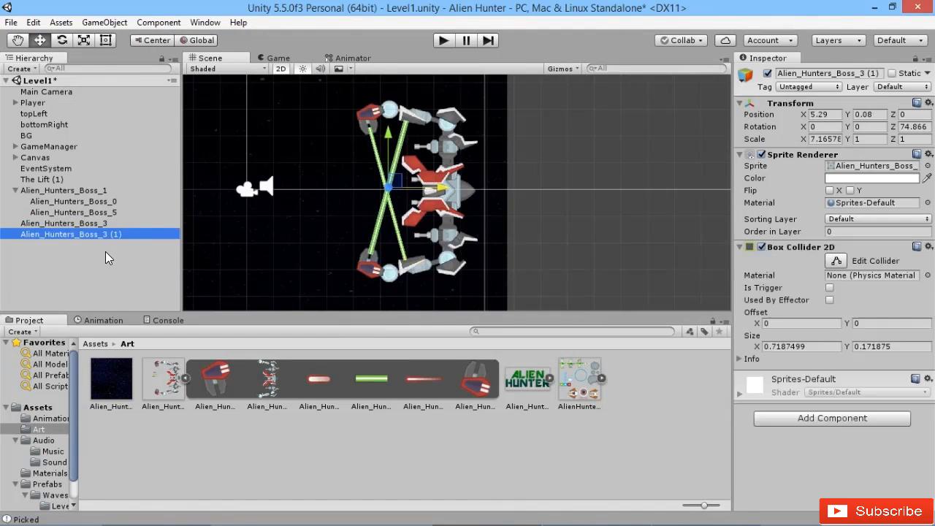
drag(95, 236, 103, 202)
click(33, 234)
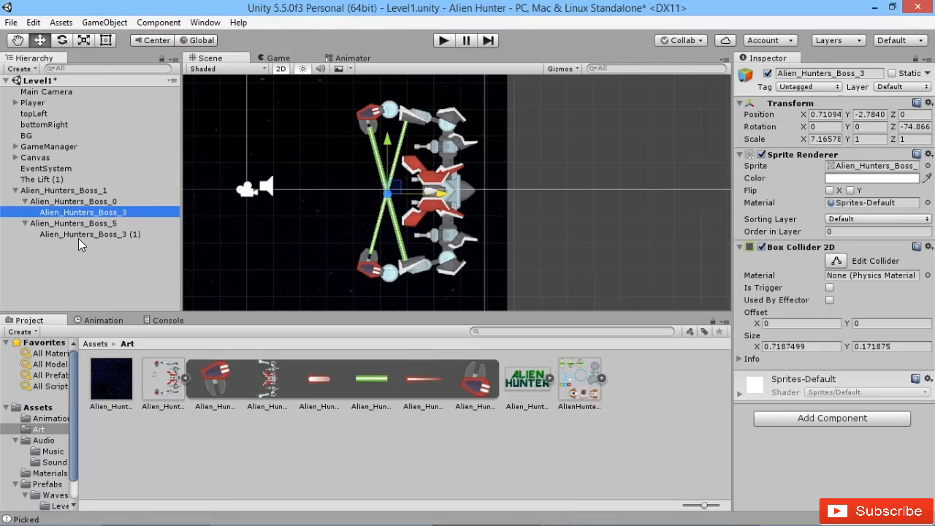
Step: Deactivate and reactivate the claws Alien_Hunters_Boss_5 and Alien_Hunters_Boss_0 in turn to check that each laser follows its claw
key(Down)
click(768, 73)
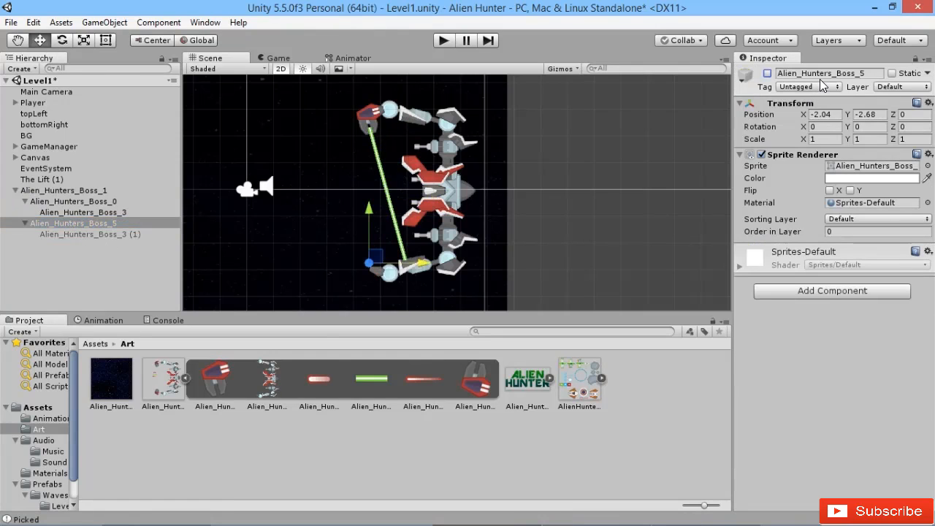
click(767, 73)
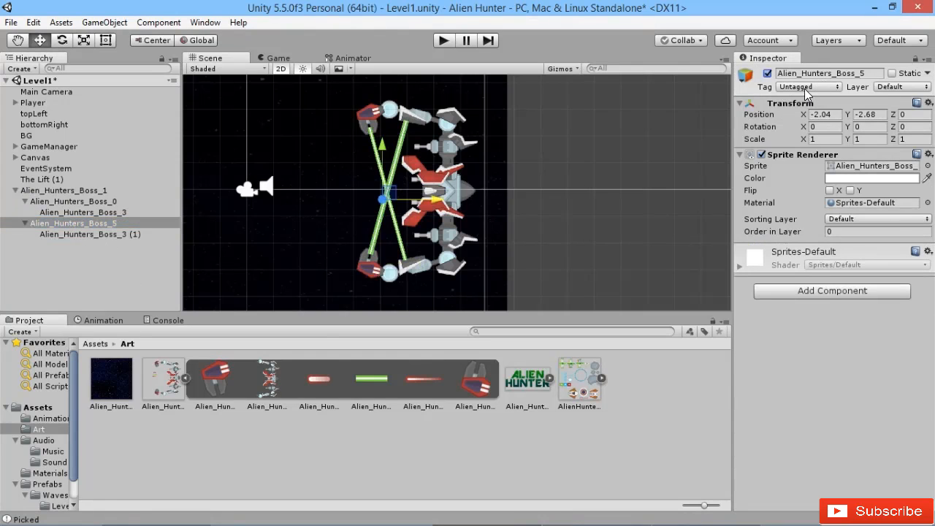
click(80, 201)
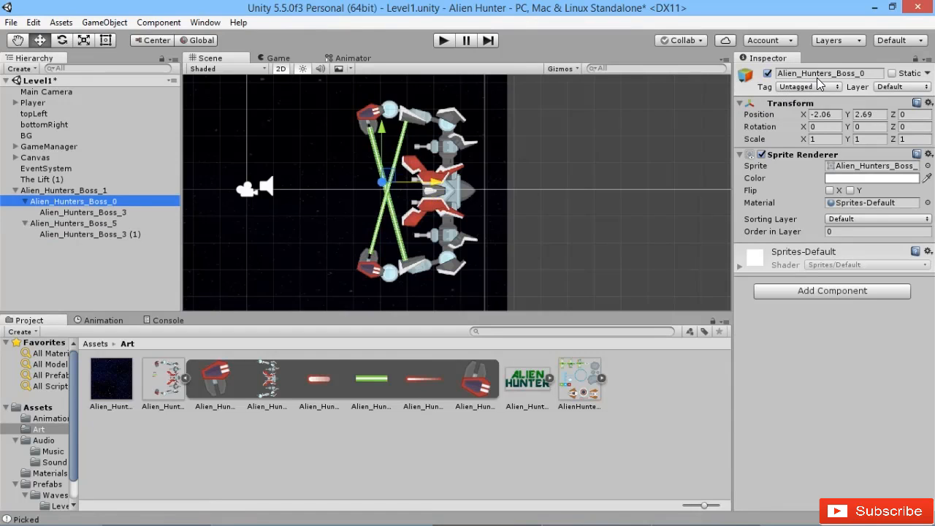
click(767, 73)
click(767, 73)
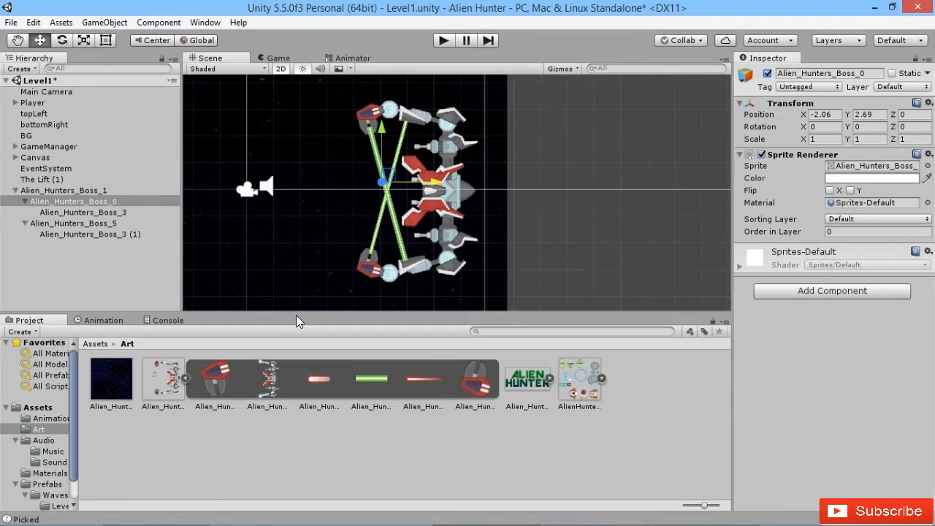